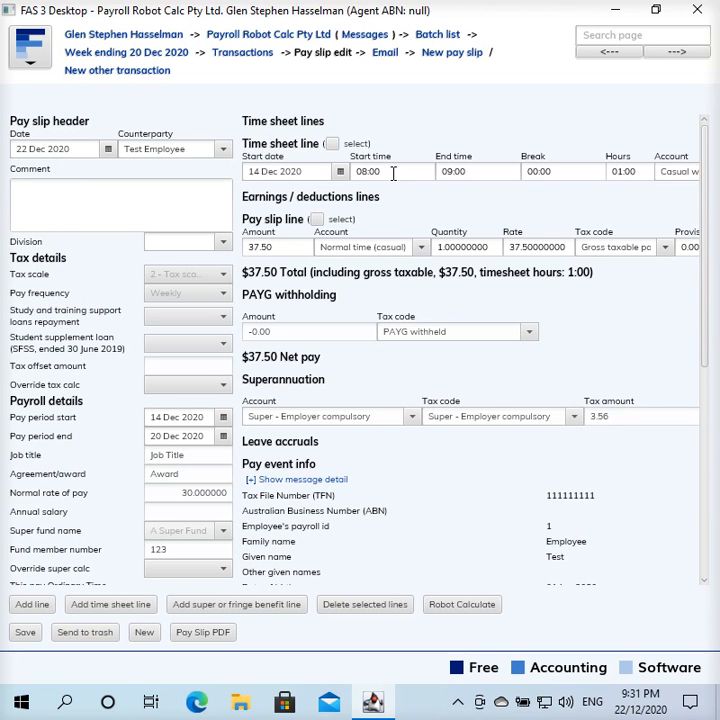
# Run Robot Calculate on the pay slip with the 08:00 to 09:00 time sheet line and check the pay slip line's quantity
pyautogui.click(392, 172)
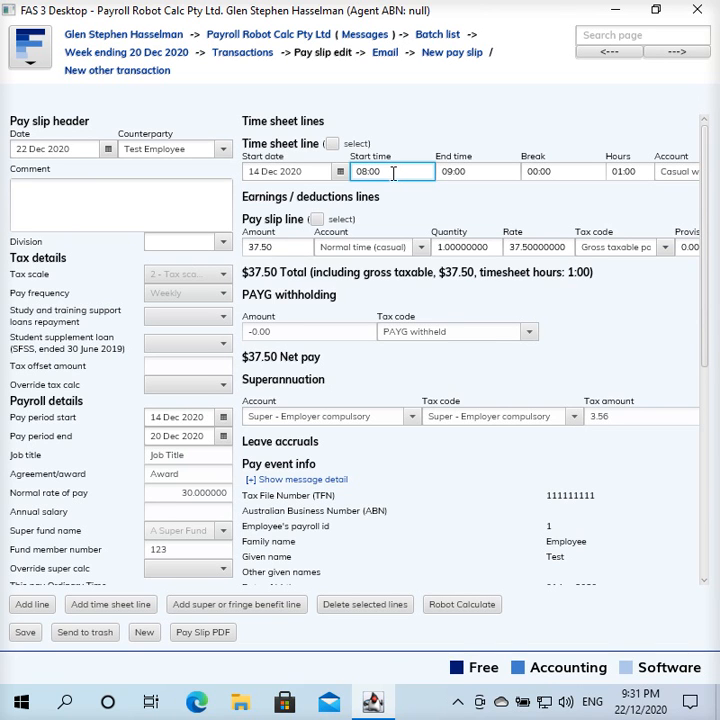
pyautogui.click(479, 172)
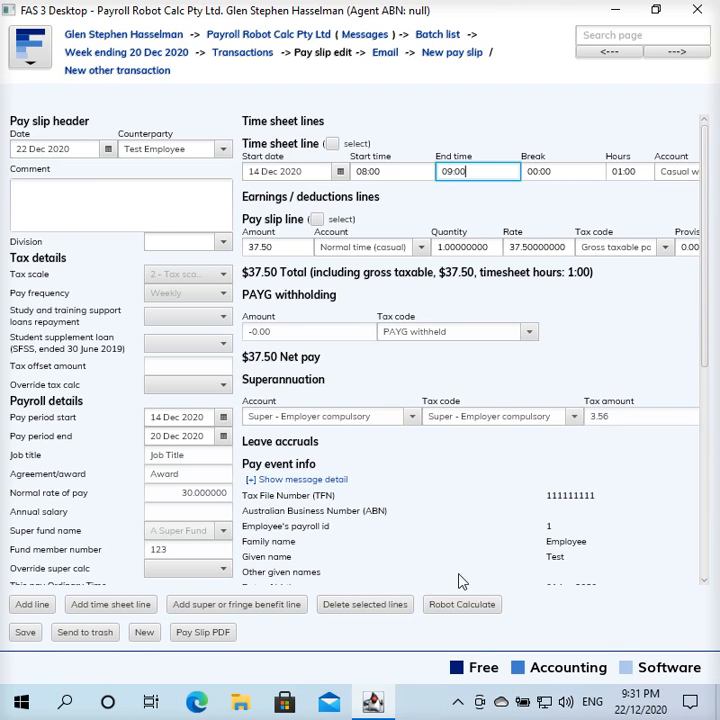
pyautogui.click(456, 605)
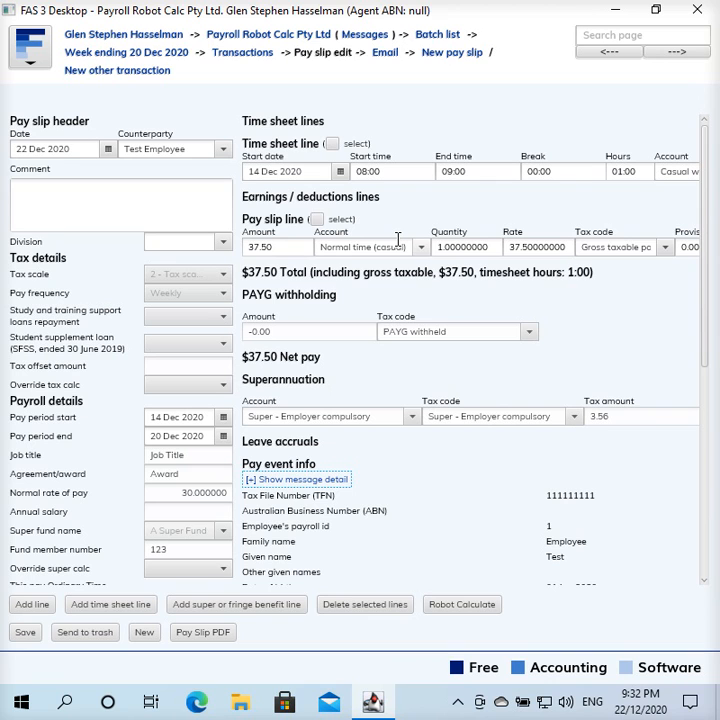
pyautogui.click(494, 249)
pyautogui.moveTo(494, 249); pyautogui.dragTo(405, 226)
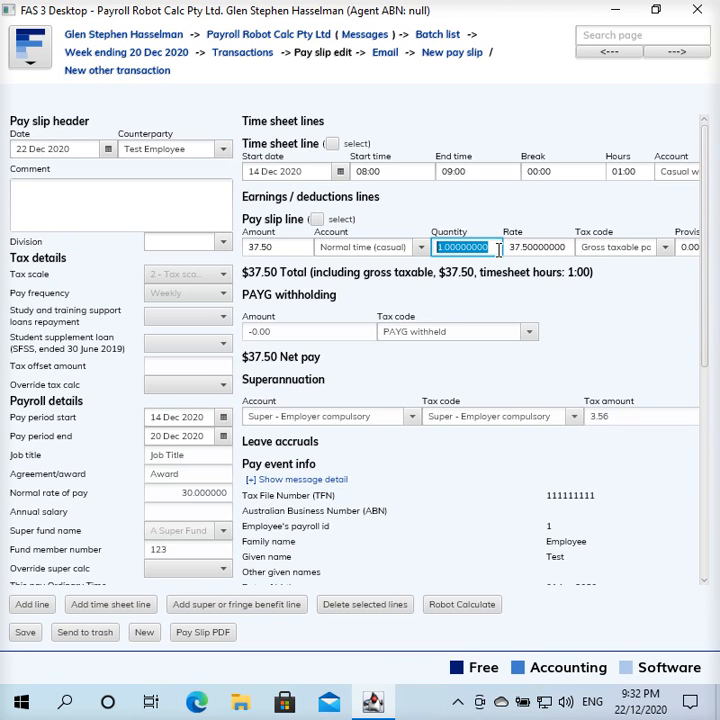
pyautogui.click(490, 245)
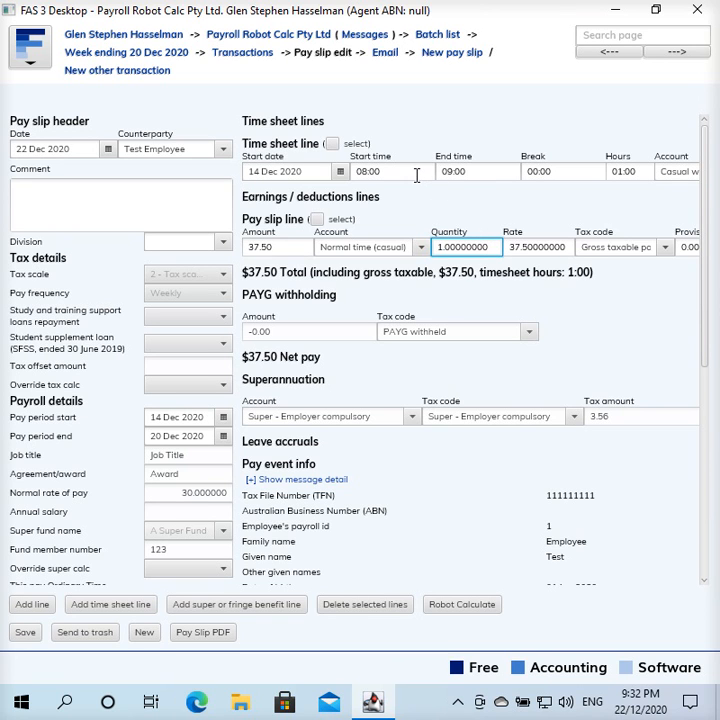
# Open the Casual Mon-Fri calculation rule of the Normal time (casual) account
pyautogui.click(256, 38)
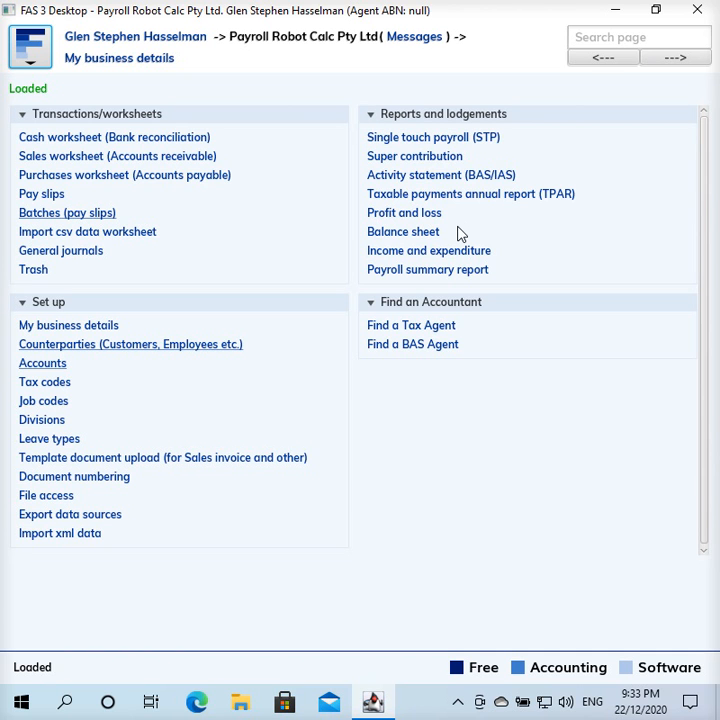
pyautogui.click(38, 363)
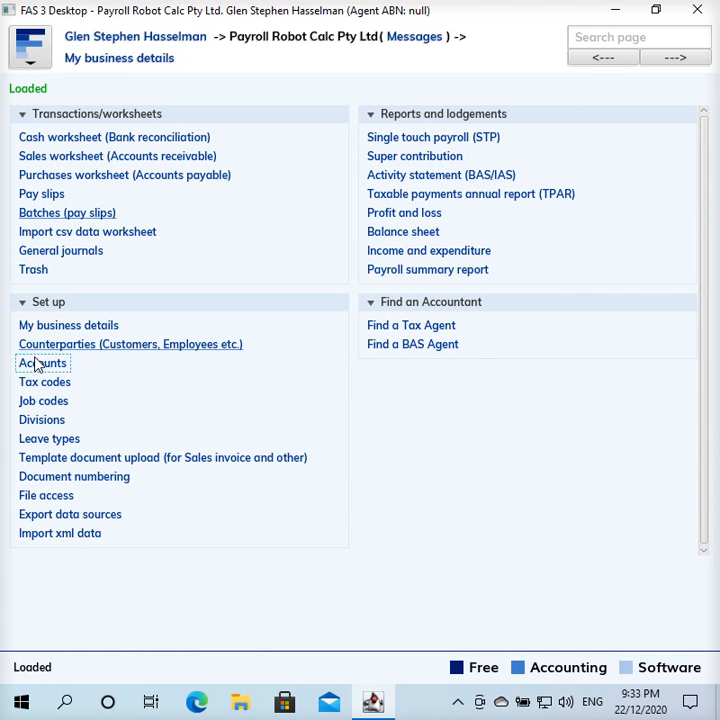
pyautogui.click(160, 315)
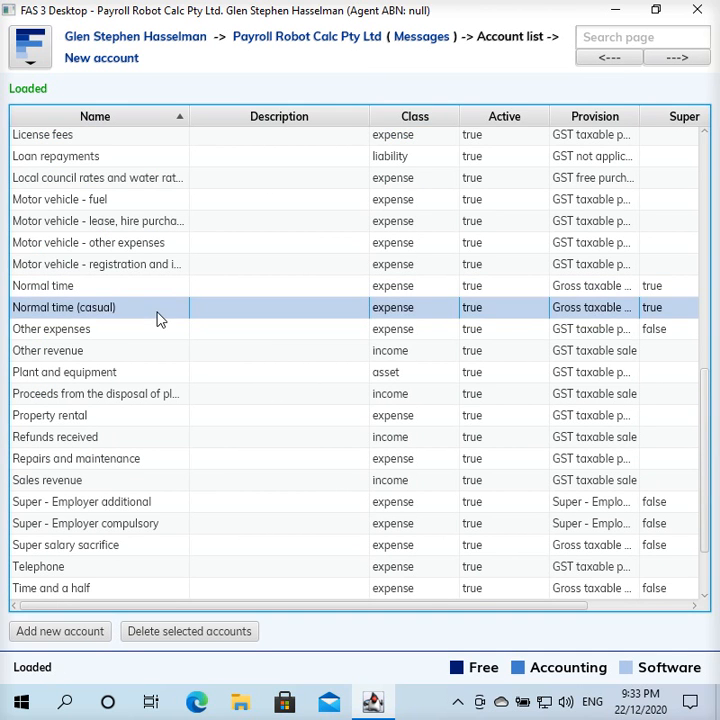
pyautogui.doubleClick(160, 320)
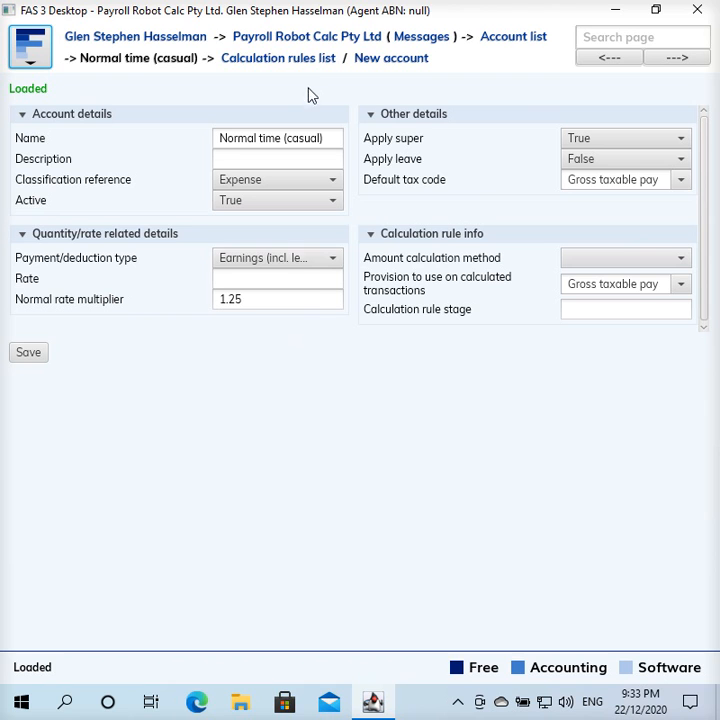
pyautogui.click(316, 68)
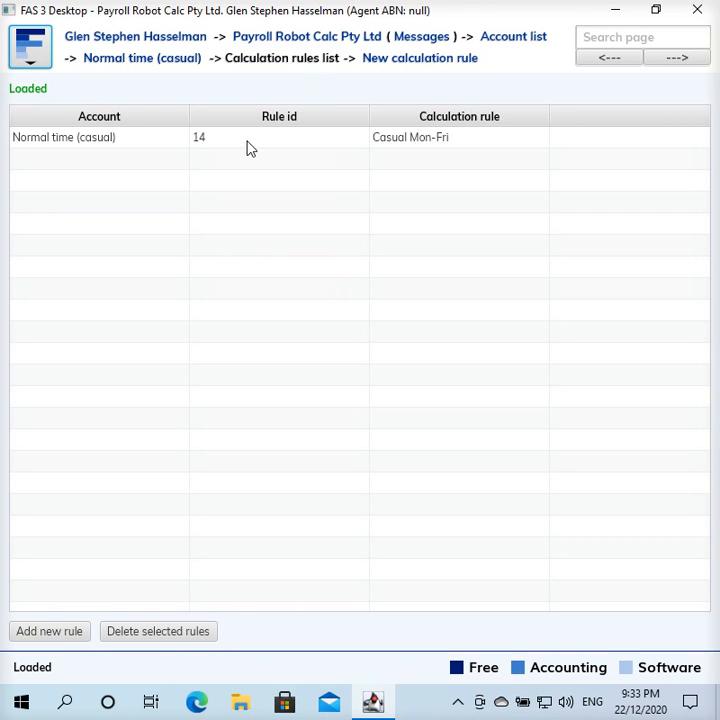
pyautogui.click(247, 140)
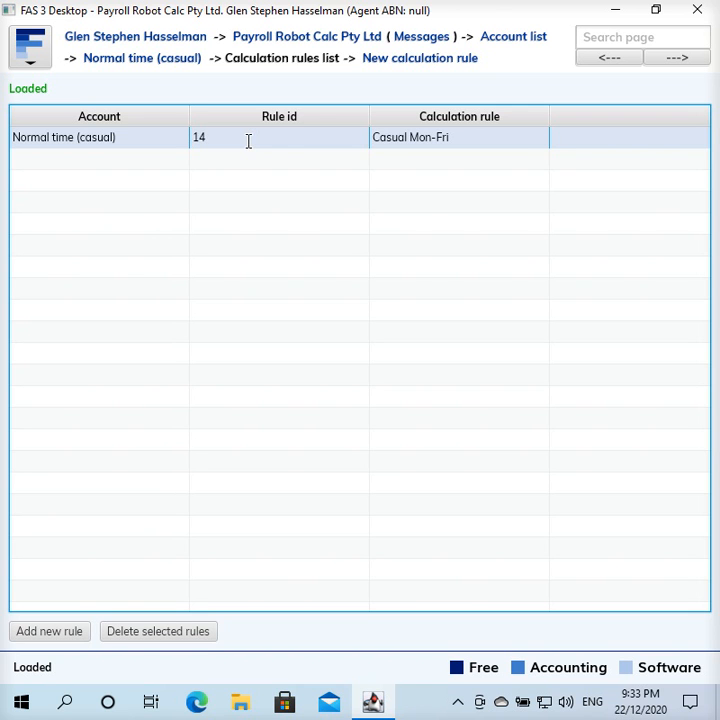
pyautogui.doubleClick(248, 141)
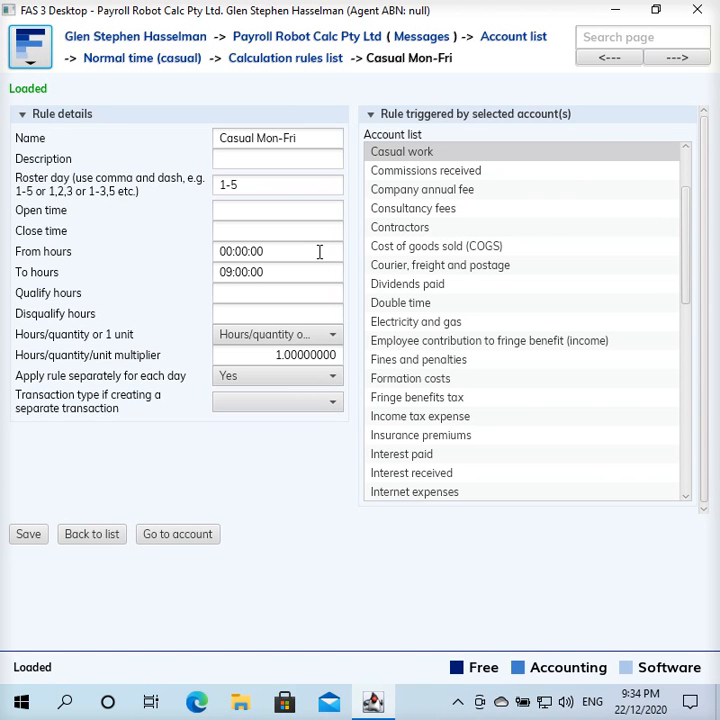
# Clear the To hours and From hours values of the Casual Mon-Fri rule
pyautogui.click(265, 272)
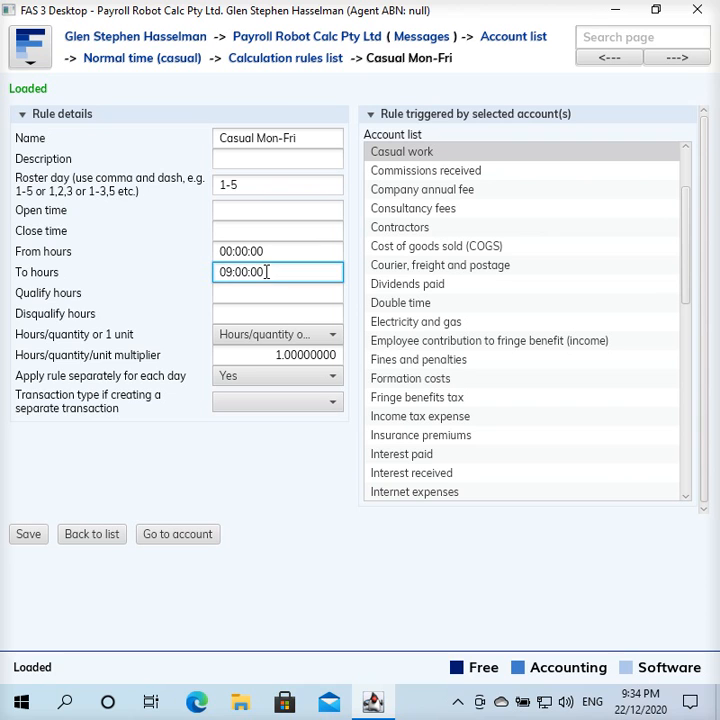
pyautogui.moveTo(265, 272); pyautogui.dragTo(214, 274)
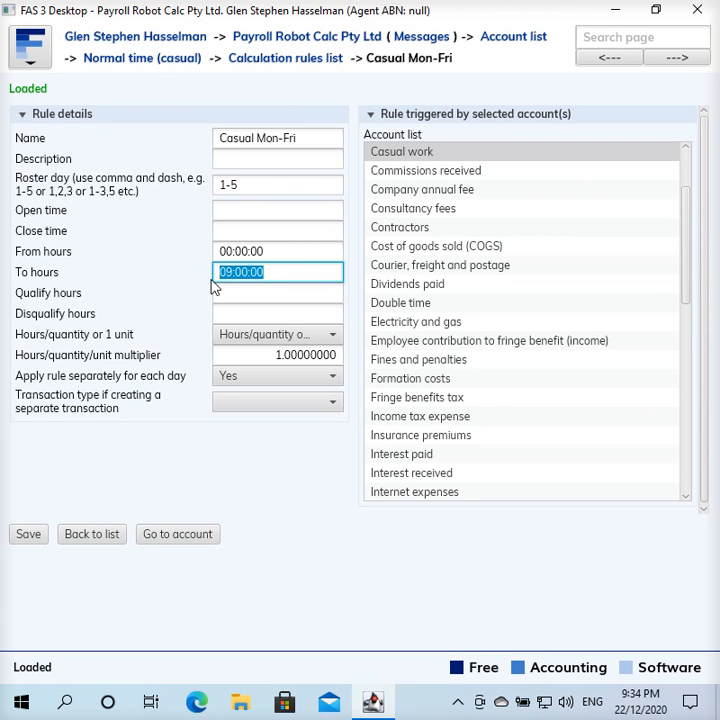
pyautogui.press('BackSpace')
pyautogui.click(280, 252)
pyautogui.moveTo(280, 252); pyautogui.dragTo(156, 230)
pyautogui.press('BackSpace')
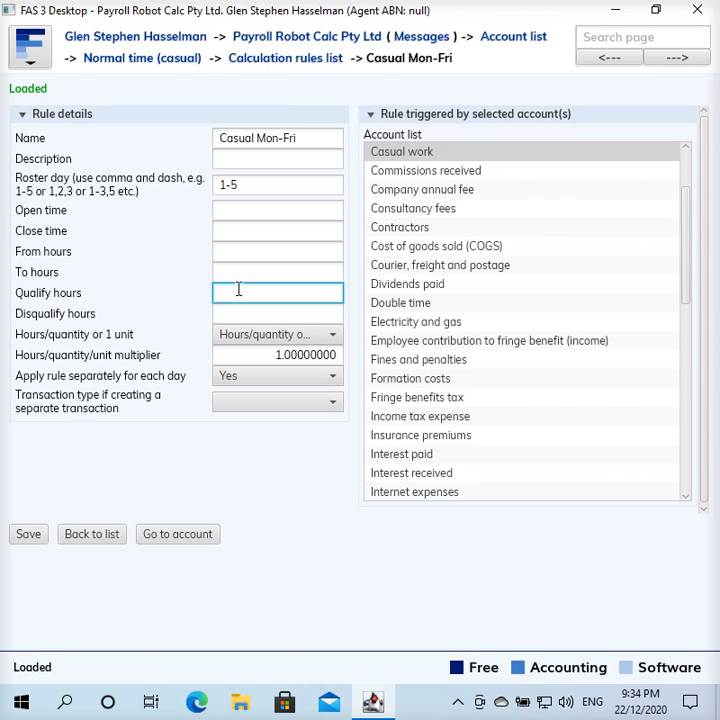
# Set the Casual Mon-Fri rule's qualify hours to 00:05
pyautogui.write('00')
pyautogui.write(':')
pyautogui.write('15')
pyautogui.press('Tab')
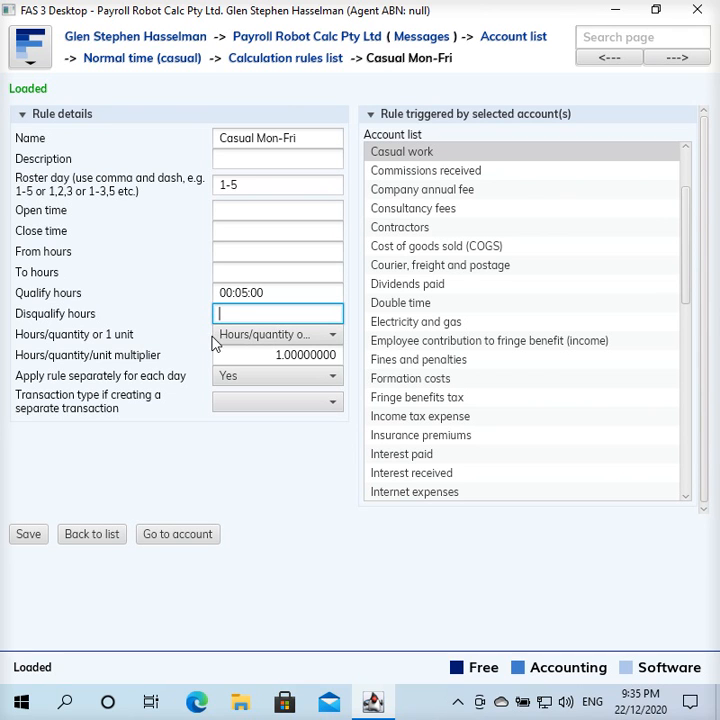
# Set the rule to 1 unit when rule triggered with a unit multiplier of 3, and save it
pyautogui.click(246, 338)
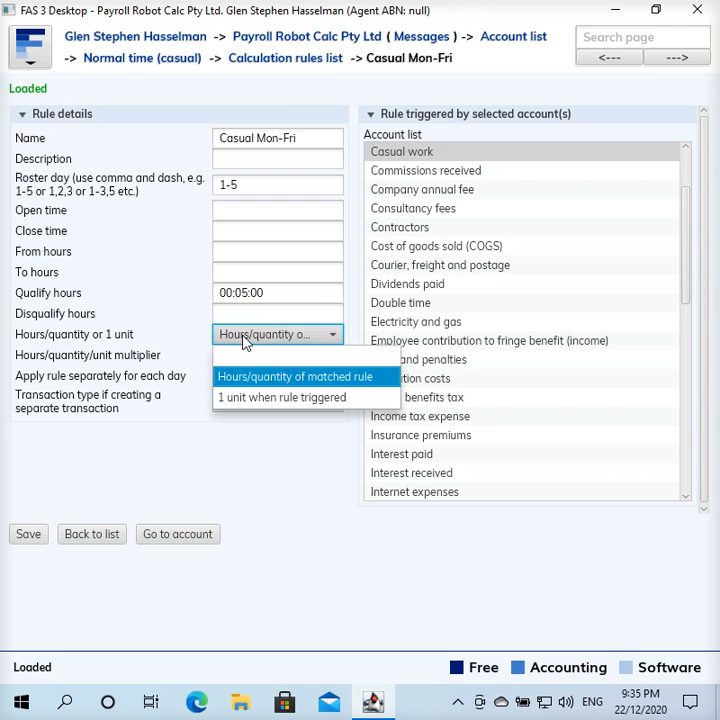
pyautogui.click(251, 398)
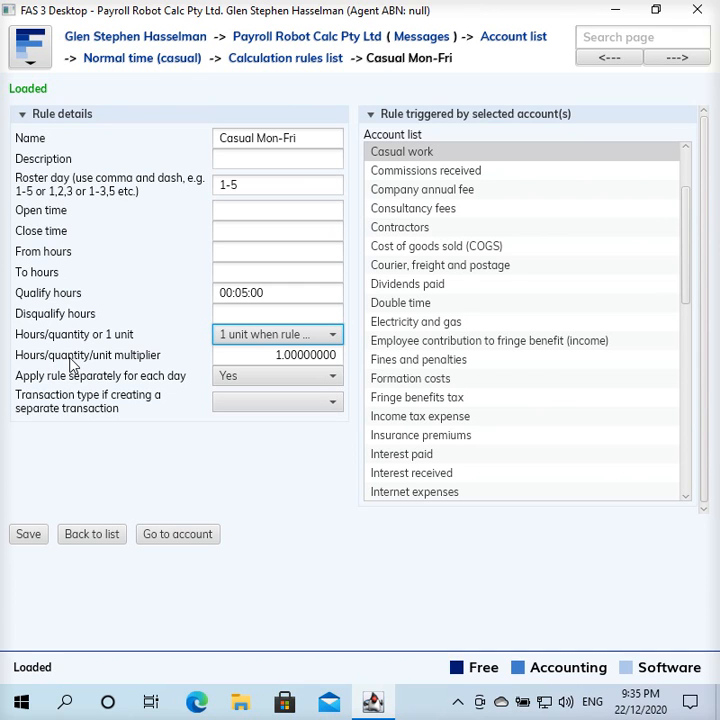
pyautogui.click(258, 355)
pyautogui.write('3')
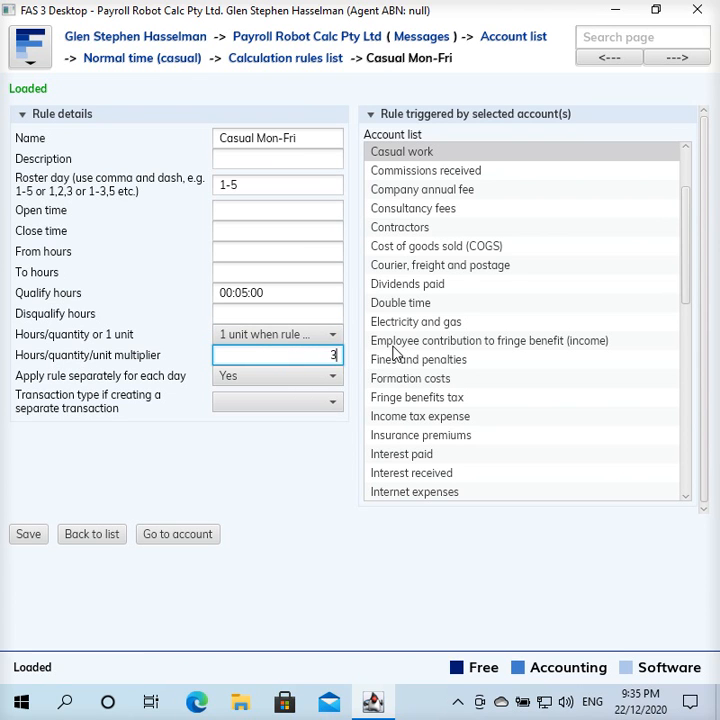
pyautogui.press('Tab')
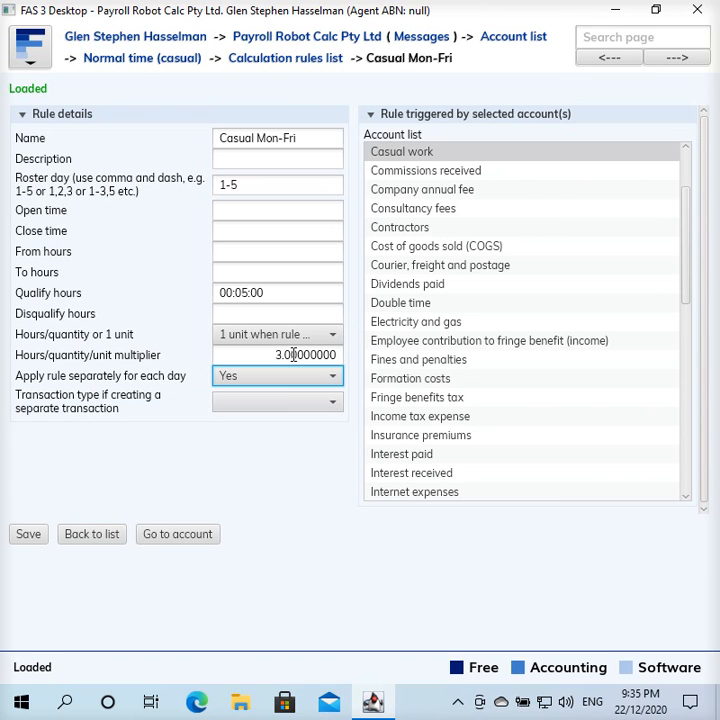
pyautogui.click(21, 535)
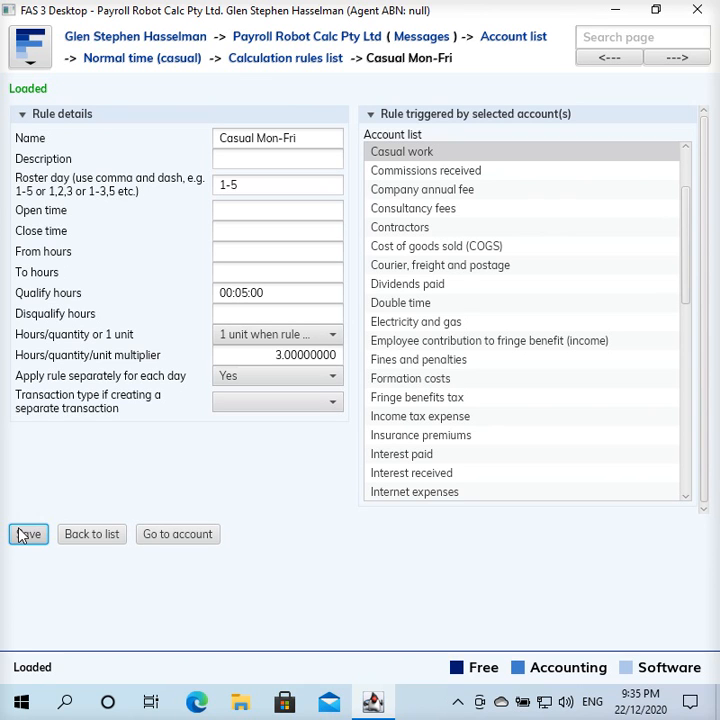
pyautogui.click(21, 535)
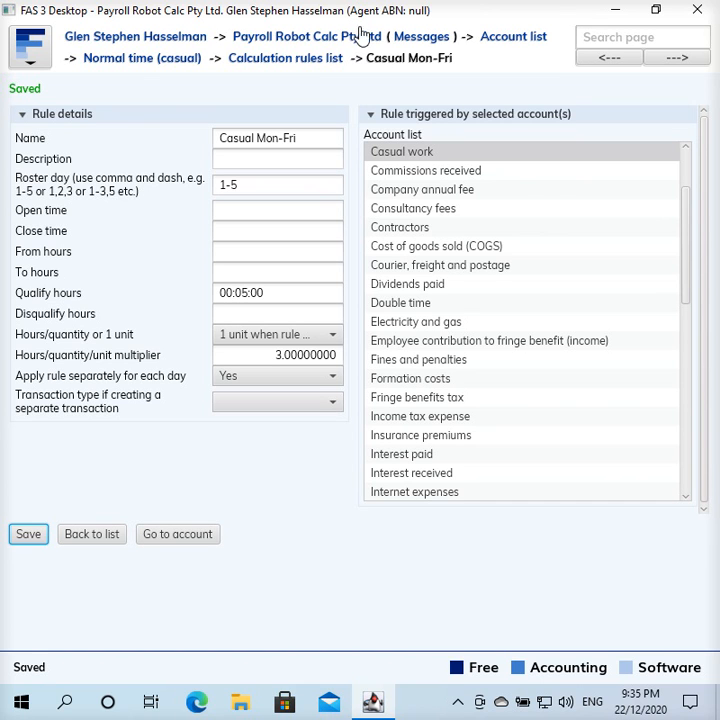
# Start a new calculation rule for the Normal time (casual) account, named "Normal time casual - after 3 hours"
pyautogui.click(310, 58)
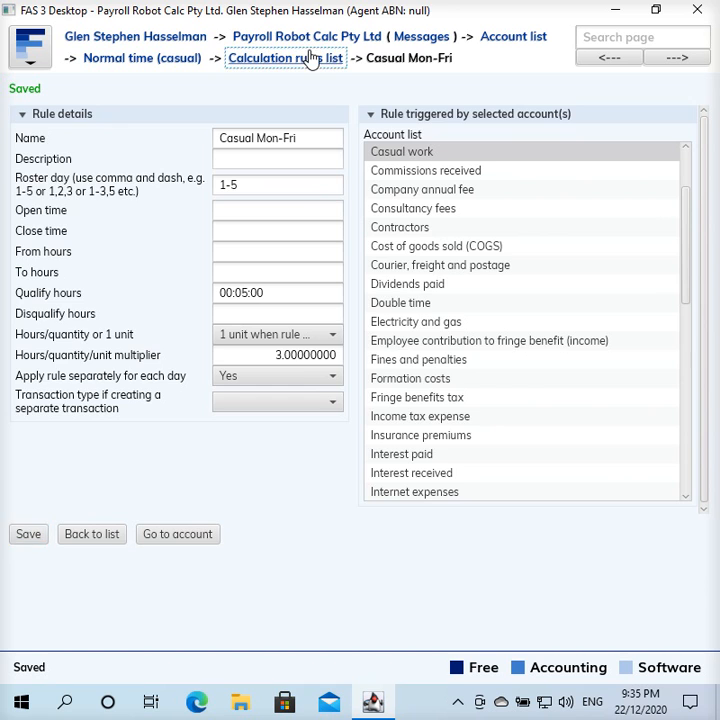
pyautogui.click(419, 60)
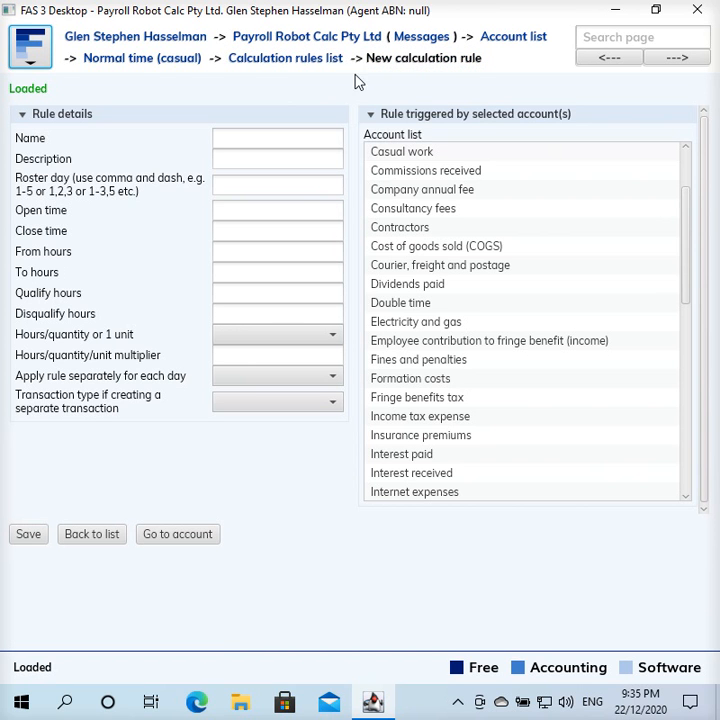
pyautogui.click(292, 140)
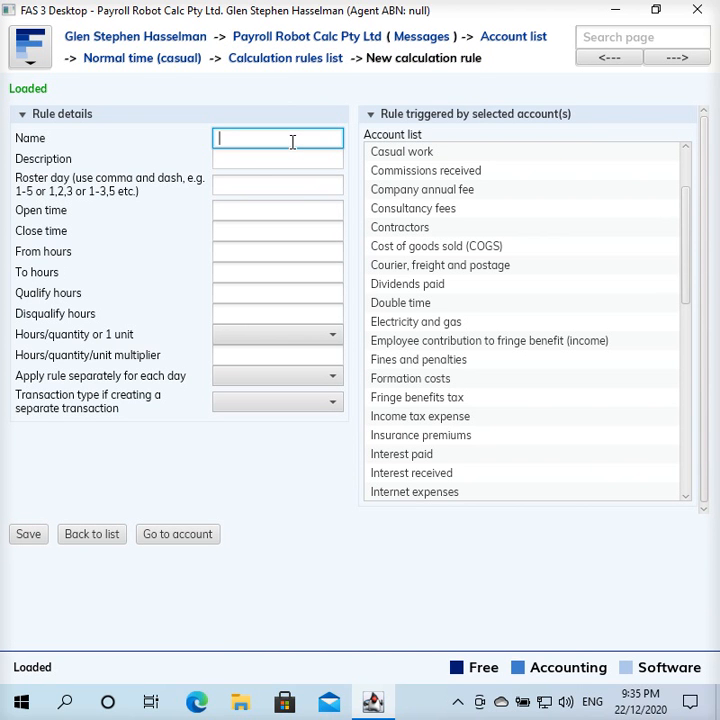
pyautogui.write('Normal')
pyautogui.press('BackSpace')
pyautogui.write('l time')
pyautogui.write(' casual')
pyautogui.write(' - after 3')
pyautogui.write(' hours')
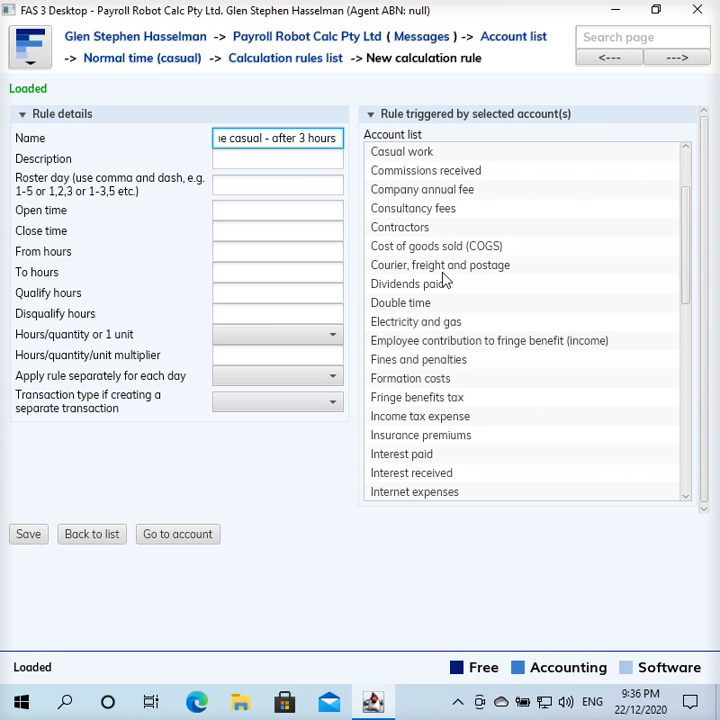
# Choose Casual work as the new rule's triggering account and set its roster days to 1-5
pyautogui.scroll(1, 445, 281)
pyautogui.scroll(1, 445, 281)
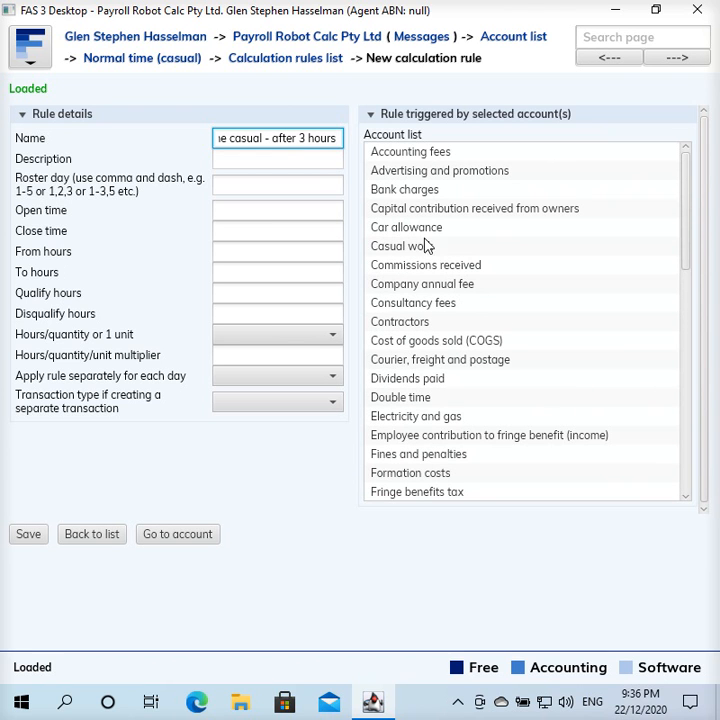
pyautogui.click(425, 248)
pyautogui.click(304, 186)
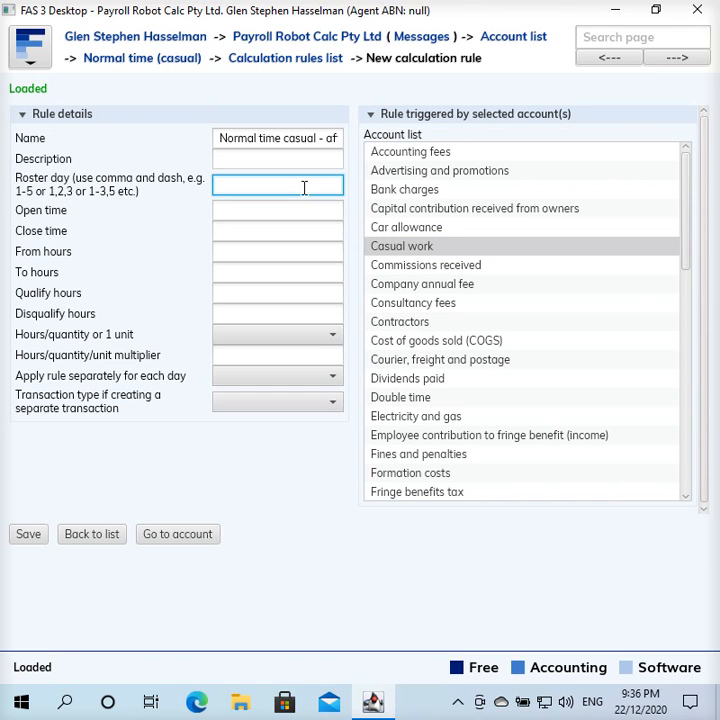
pyautogui.write('1-5')
pyautogui.click(291, 210)
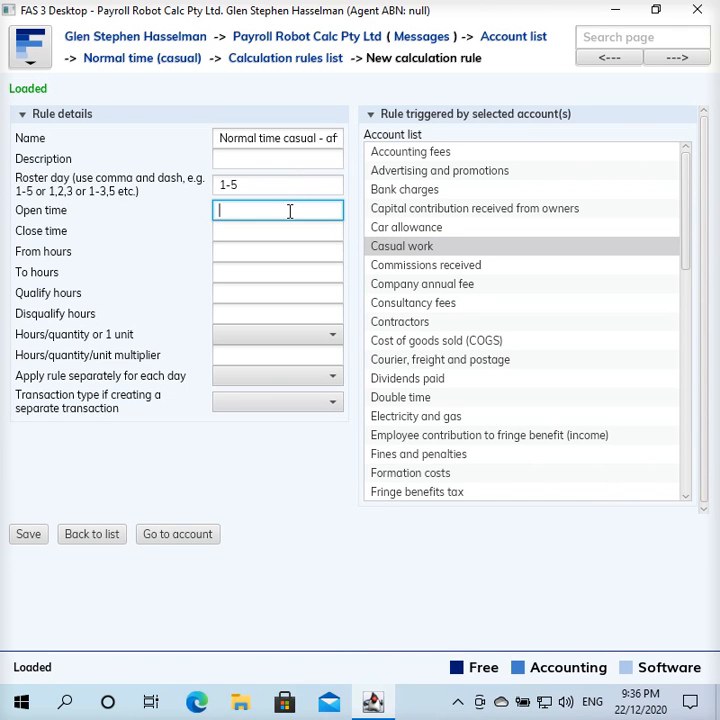
# Set the new rule's hour range from 03:00 to 09:00
pyautogui.click(271, 250)
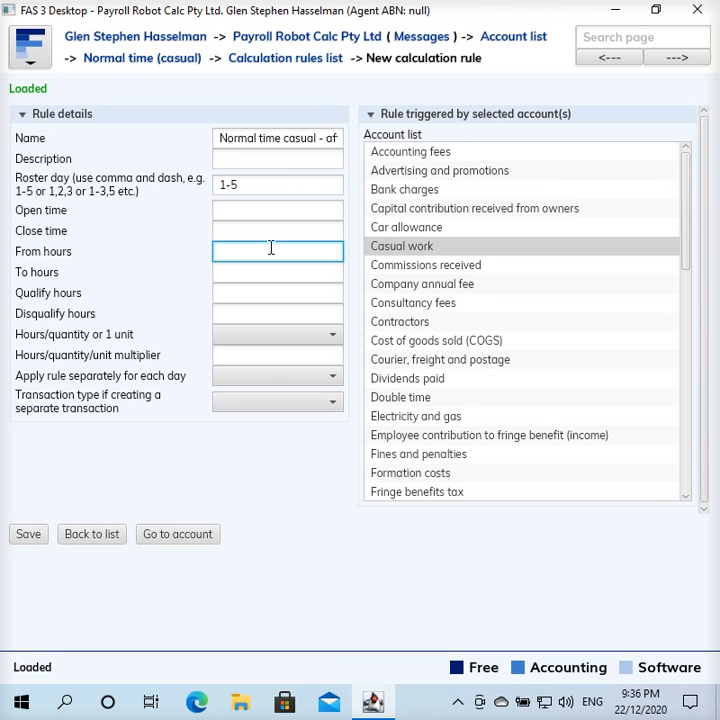
pyautogui.write('03:00')
pyautogui.press('Tab')
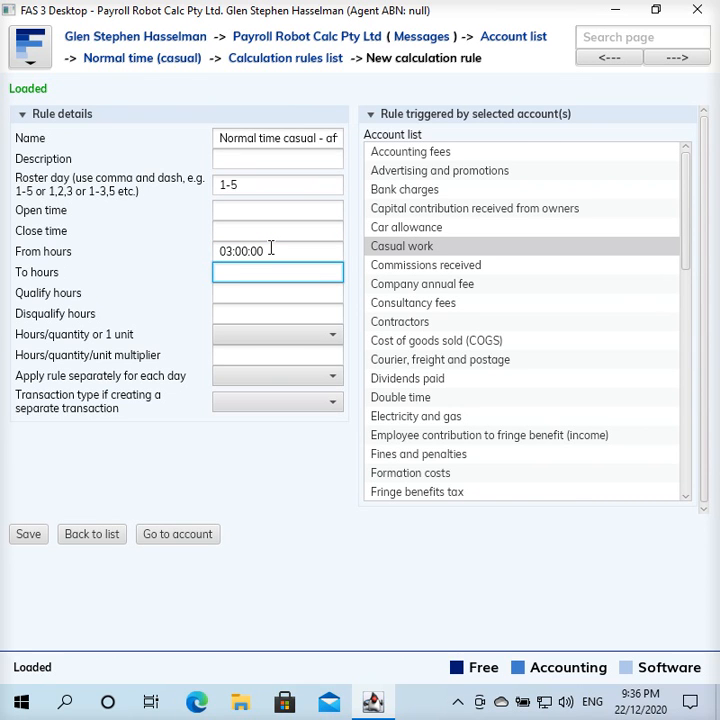
pyautogui.write('09:00')
pyautogui.press('Tab')
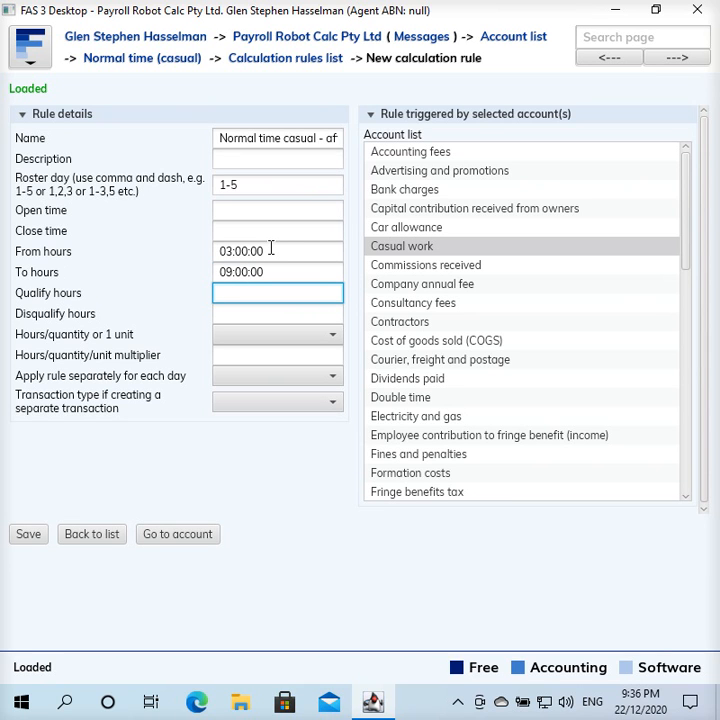
# Set the new rule to use hours/quantity with a multiplier of 1, apply it separately for each day, and save it
pyautogui.click(264, 338)
pyautogui.click(259, 378)
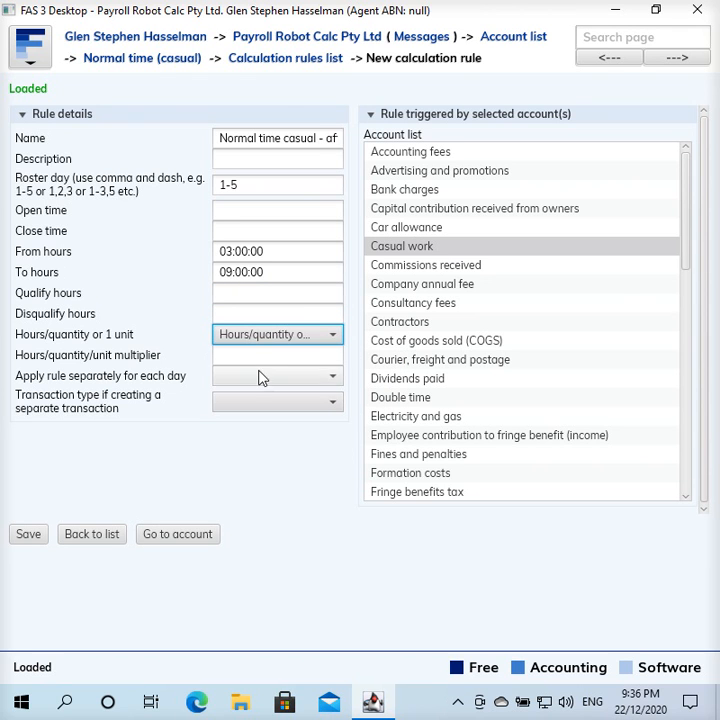
pyautogui.click(266, 361)
pyautogui.write('1')
pyautogui.press('Tab')
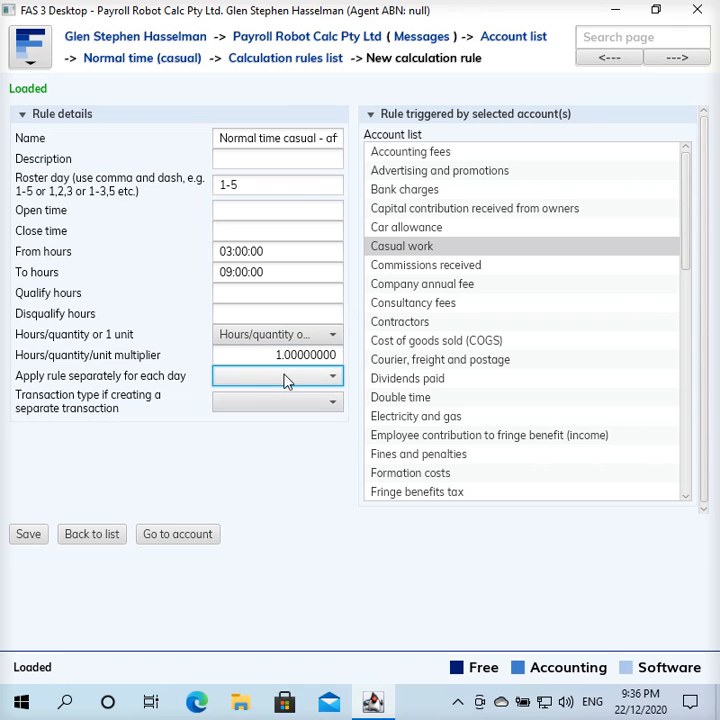
pyautogui.click(286, 378)
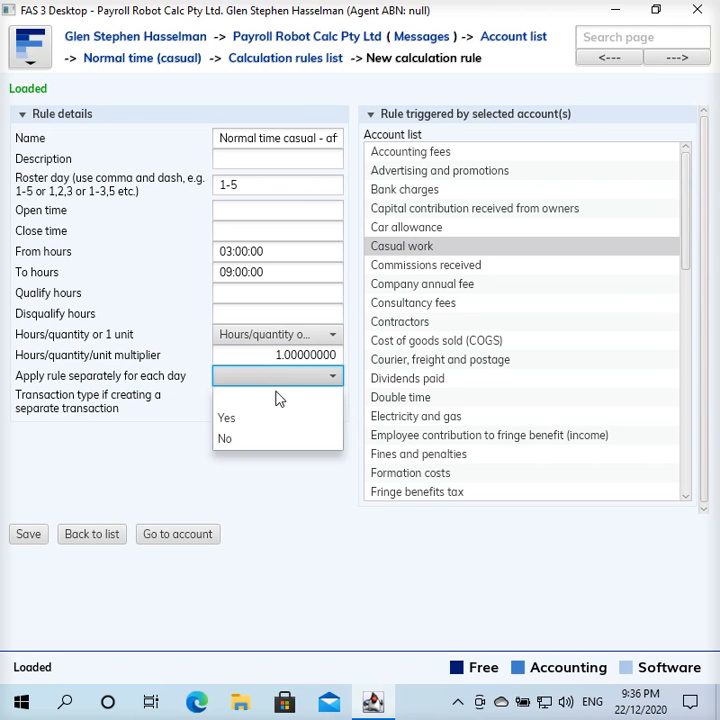
pyautogui.click(267, 420)
pyautogui.click(35, 535)
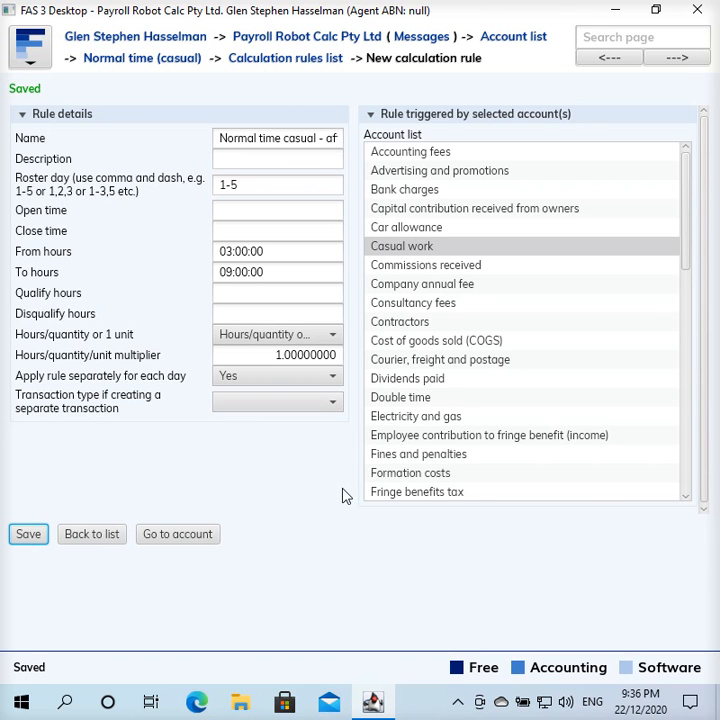
# Rename the Casual Mon-Fri calculation rule to "Casual Mon-Fri - first 3 hours" and save it
pyautogui.click(332, 60)
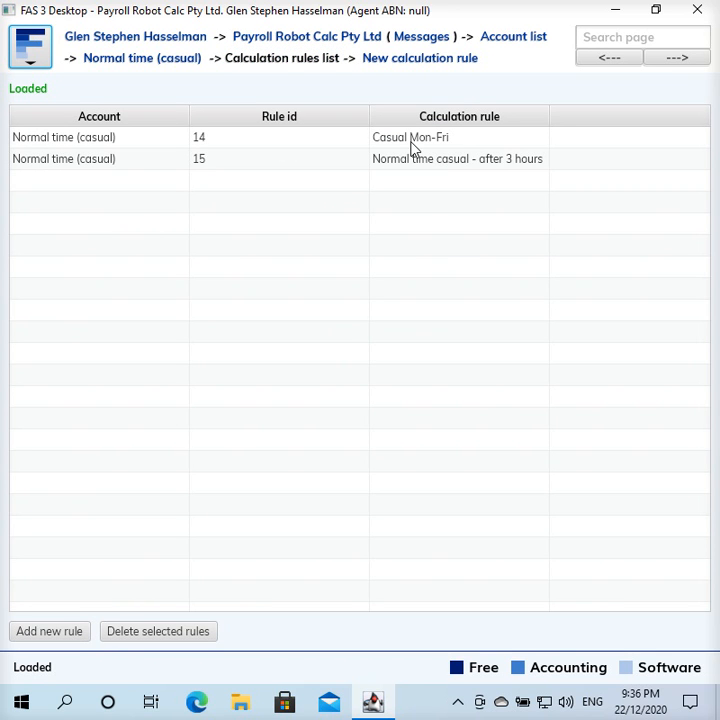
pyautogui.doubleClick(432, 147)
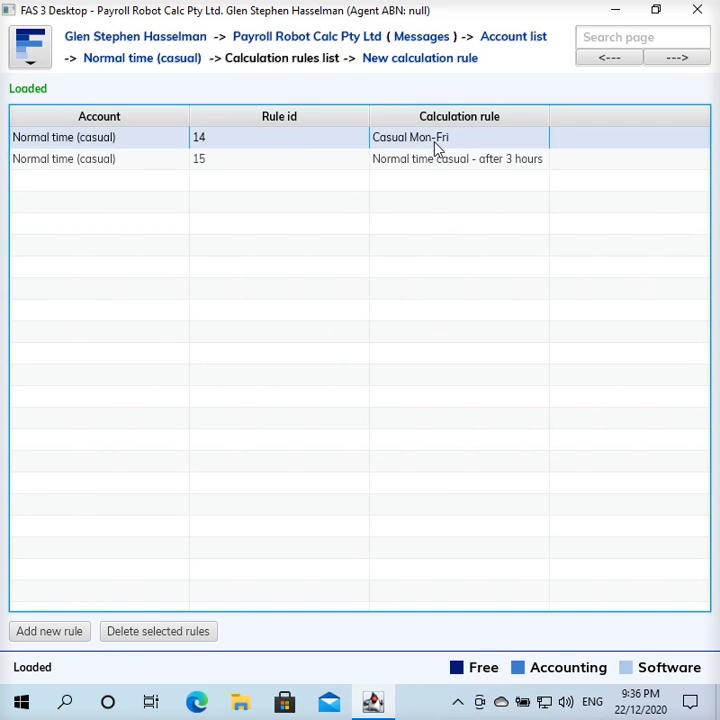
pyautogui.click(322, 136)
pyautogui.write('-Fri - fir')
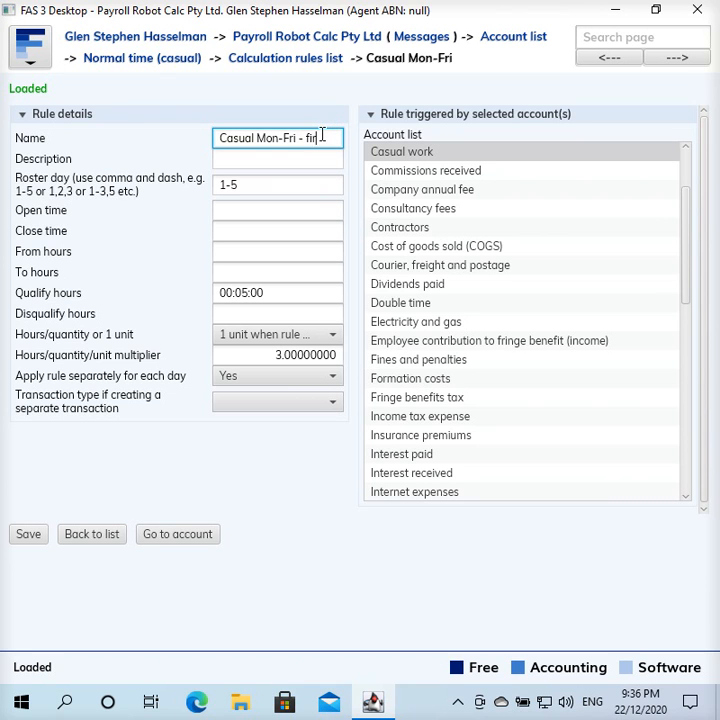
pyautogui.write('st 3 hours')
pyautogui.click(26, 538)
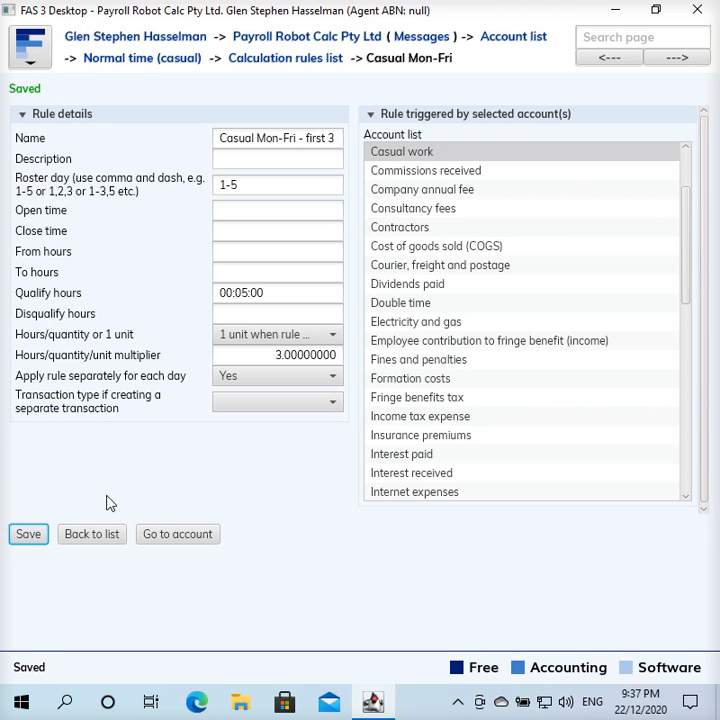
# Return to the calculation rules list and review the first 3 hours and after 3 hours rules
pyautogui.click(310, 60)
pyautogui.click(472, 145)
pyautogui.click(469, 163)
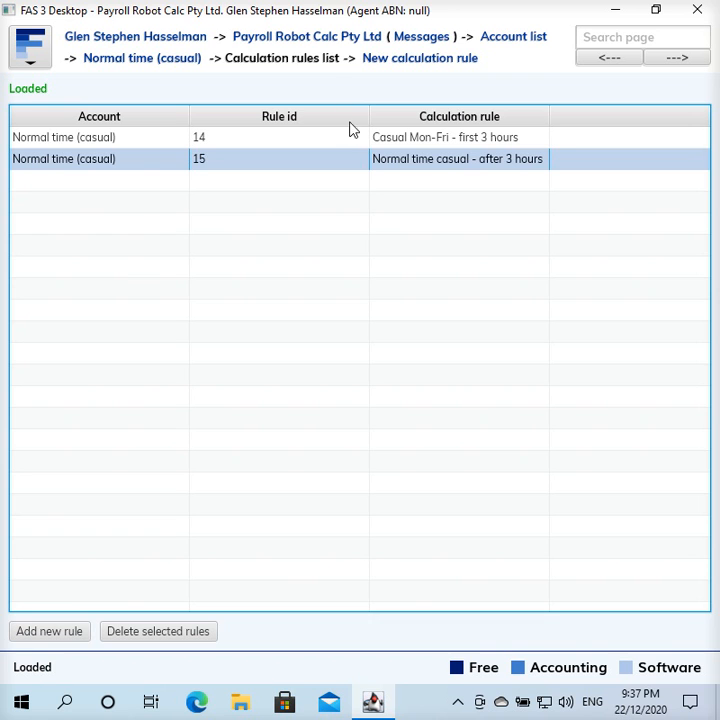
# Open the employee's pay slip in the "Week ended 13 Dec 2020" batch and examine its time sheet and earnings lines
pyautogui.click(352, 42)
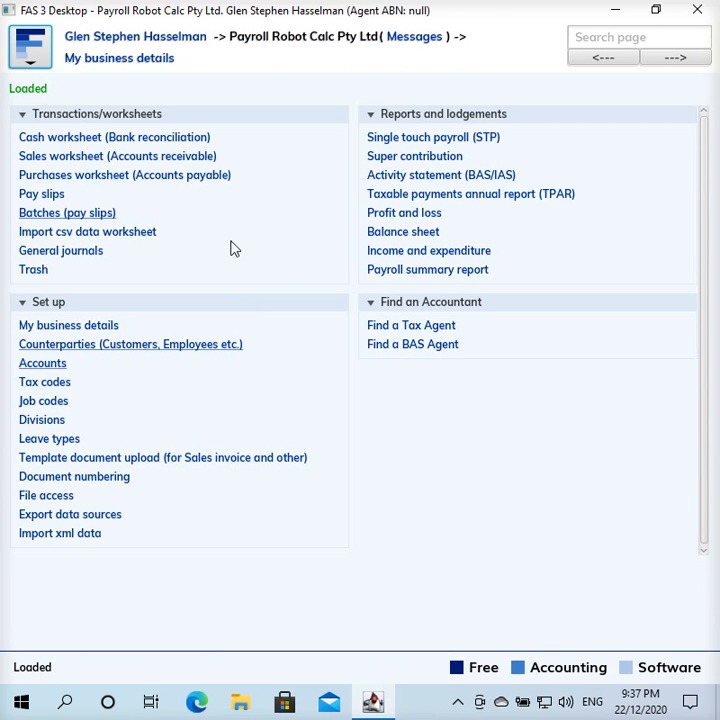
pyautogui.click(100, 222)
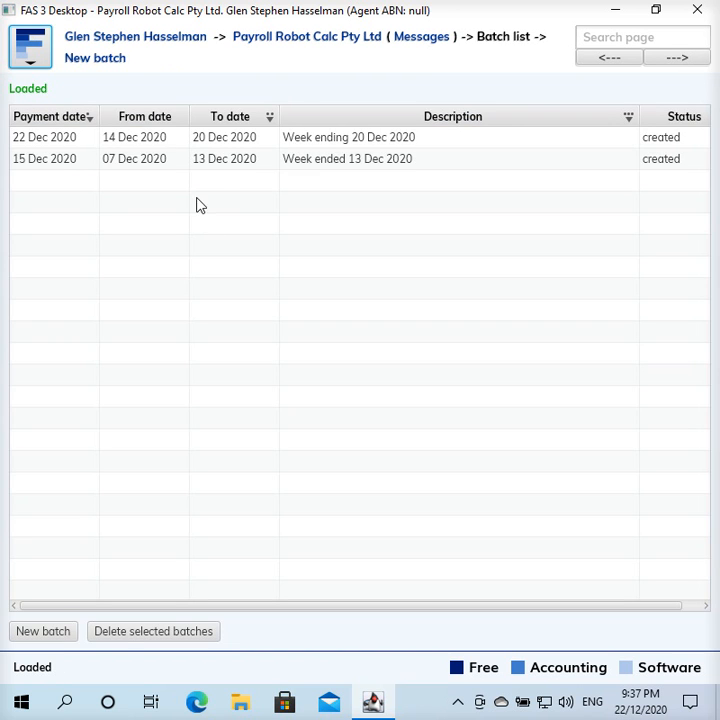
pyautogui.click(212, 166)
pyautogui.doubleClick(212, 166)
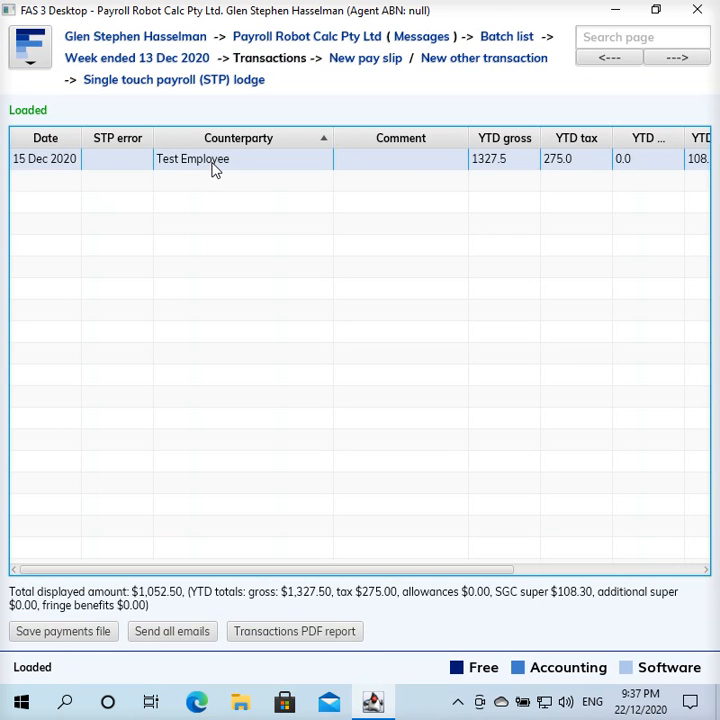
pyautogui.doubleClick(212, 166)
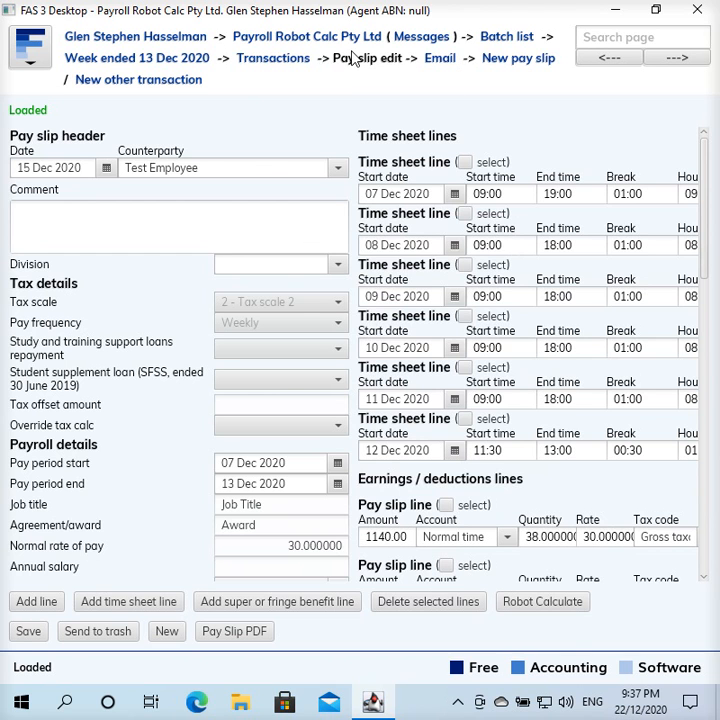
pyautogui.click(522, 37)
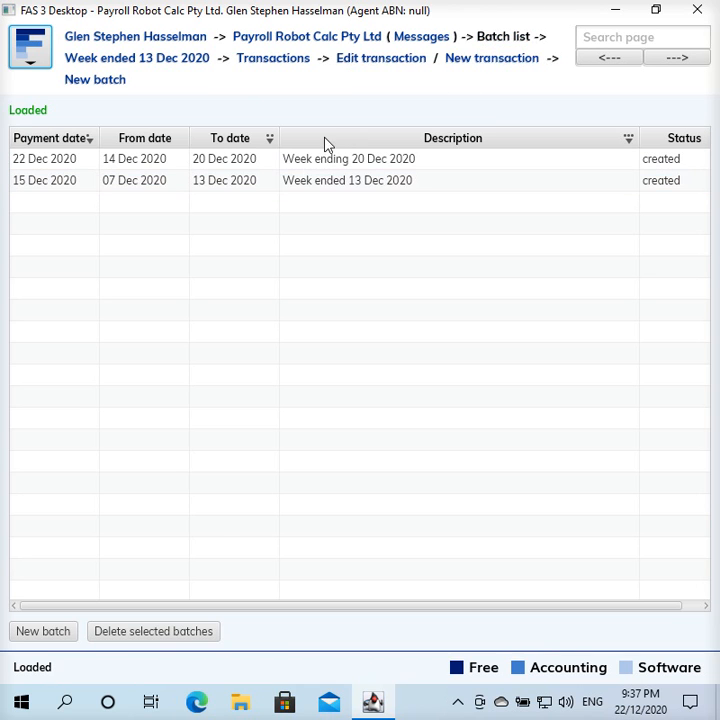
pyautogui.doubleClick(307, 182)
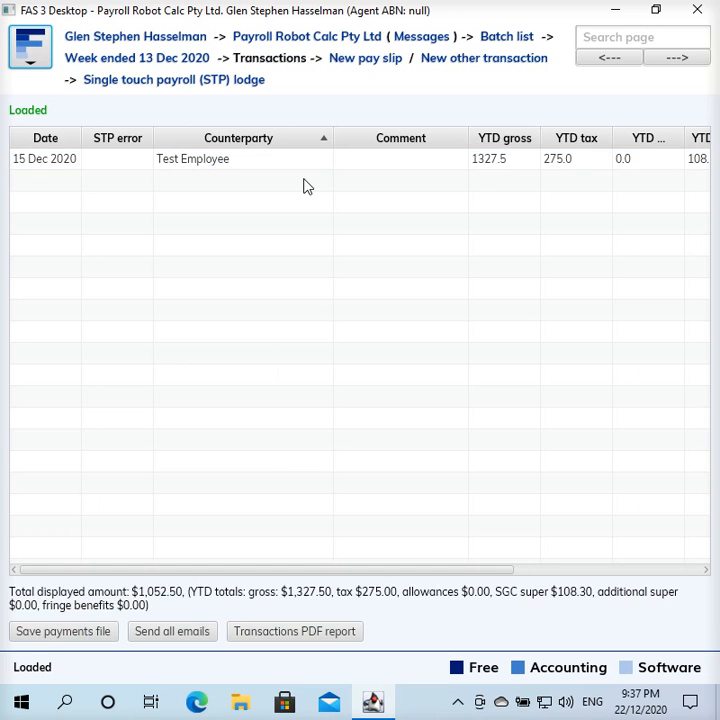
pyautogui.doubleClick(316, 162)
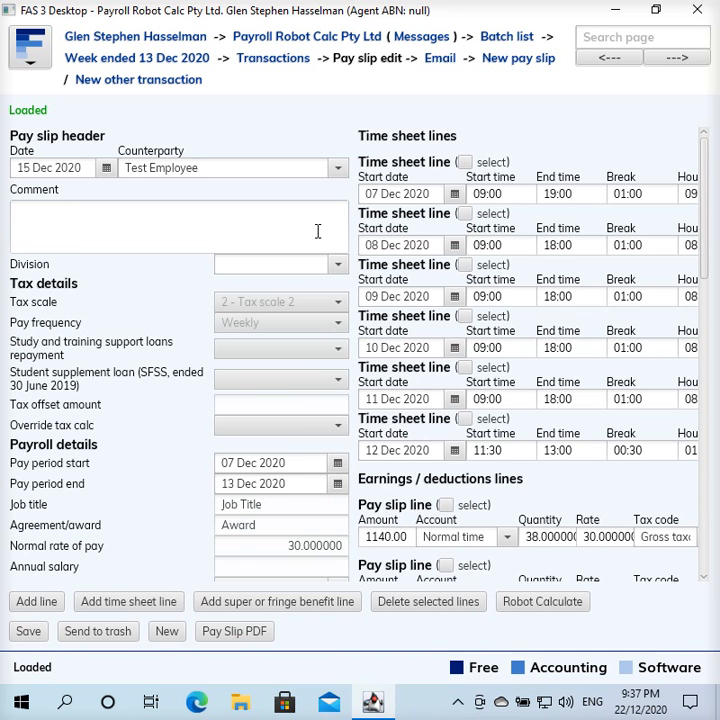
pyautogui.scroll(-1, 400, 315)
pyautogui.scroll(-1, 398, 315)
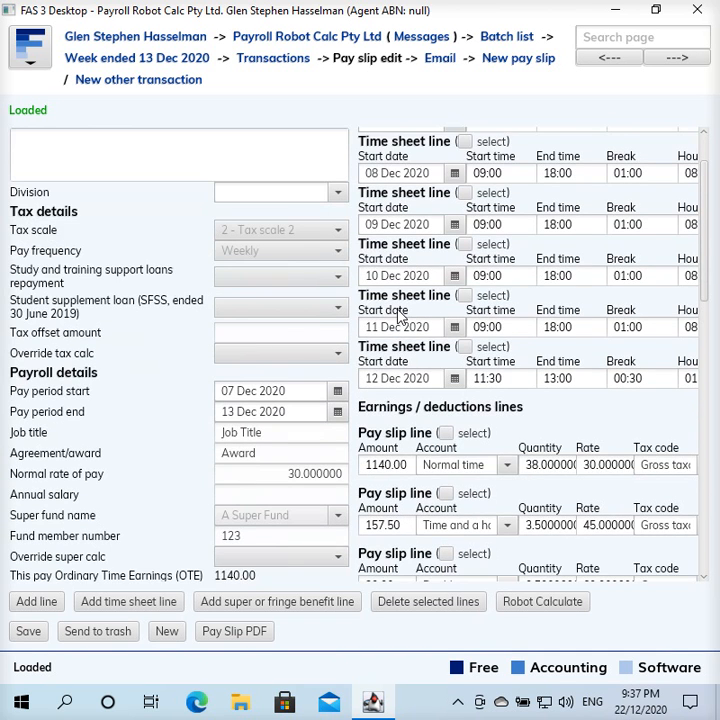
pyautogui.scroll(2, 398, 315)
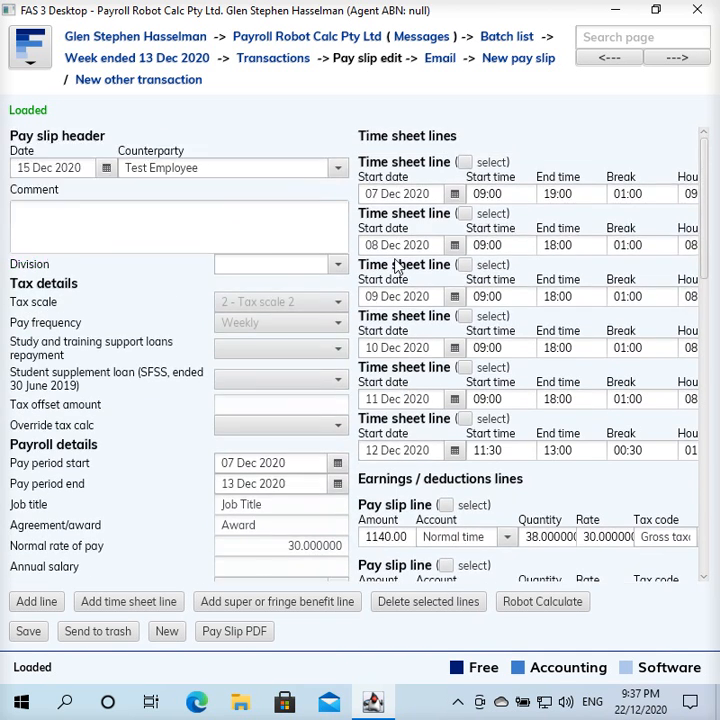
# Open the employee's pay slip in the "Week ending 20 Dec 2020" batch instead
pyautogui.click(508, 38)
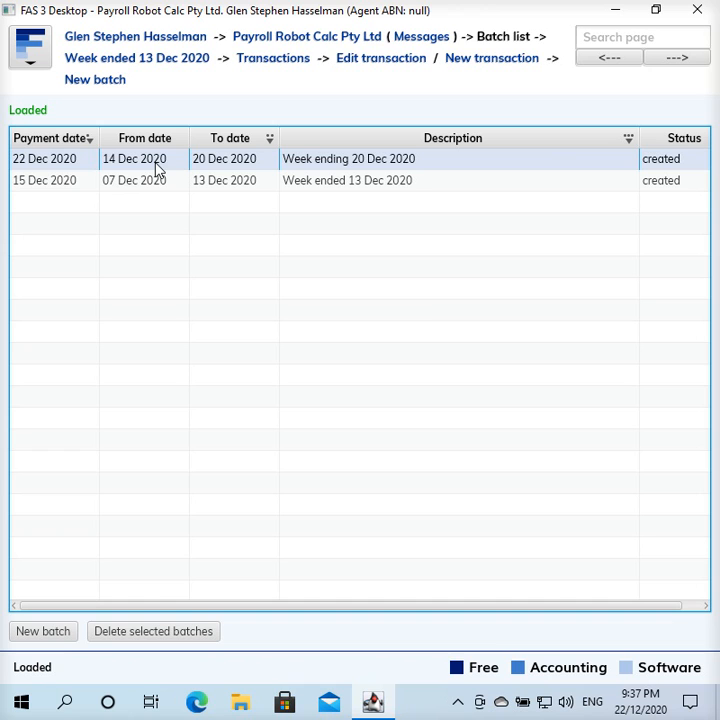
pyautogui.doubleClick(248, 163)
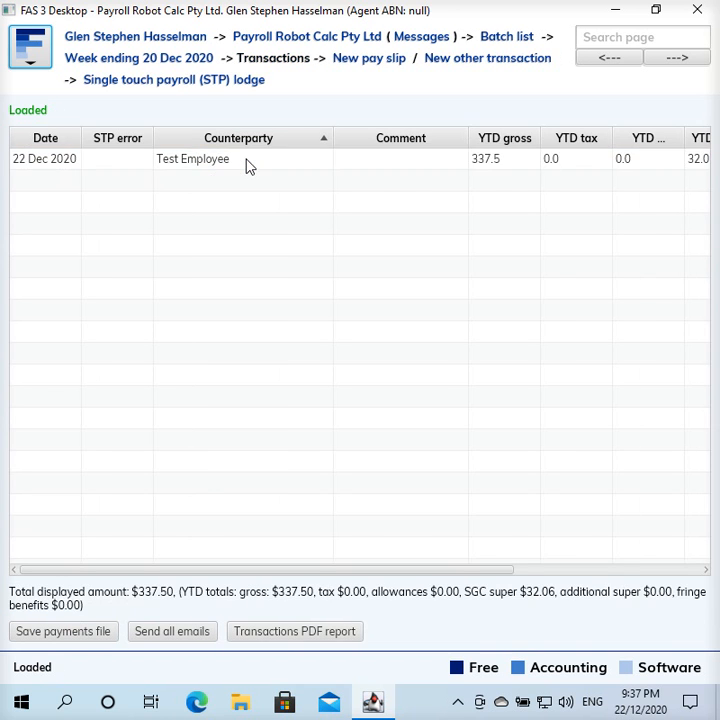
pyautogui.doubleClick(248, 162)
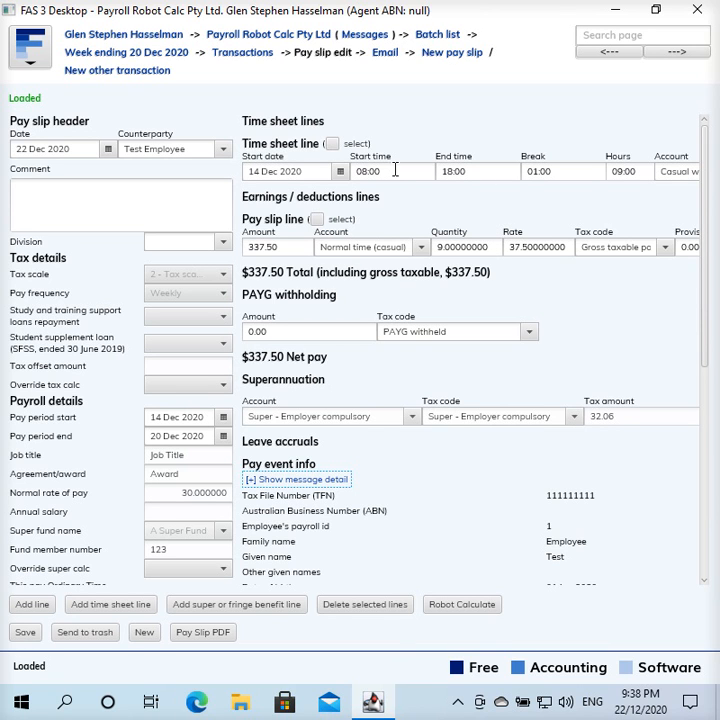
# Set the 14 Dec time sheet line's end time to 09:00 and break to 0, and run Robot Calculate
pyautogui.click(486, 172)
pyautogui.moveTo(486, 172); pyautogui.dragTo(434, 164)
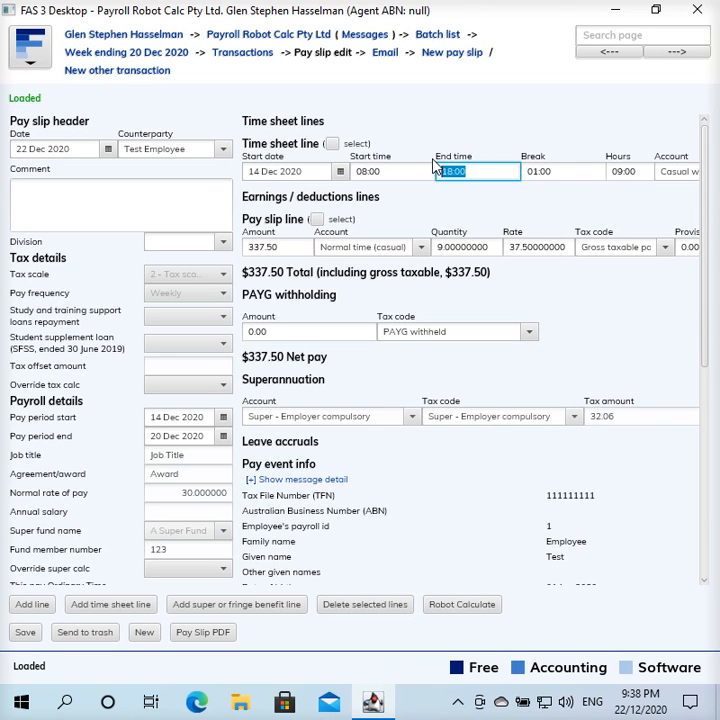
pyautogui.press('BackSpace')
pyautogui.write('09:00')
pyautogui.press('Tab')
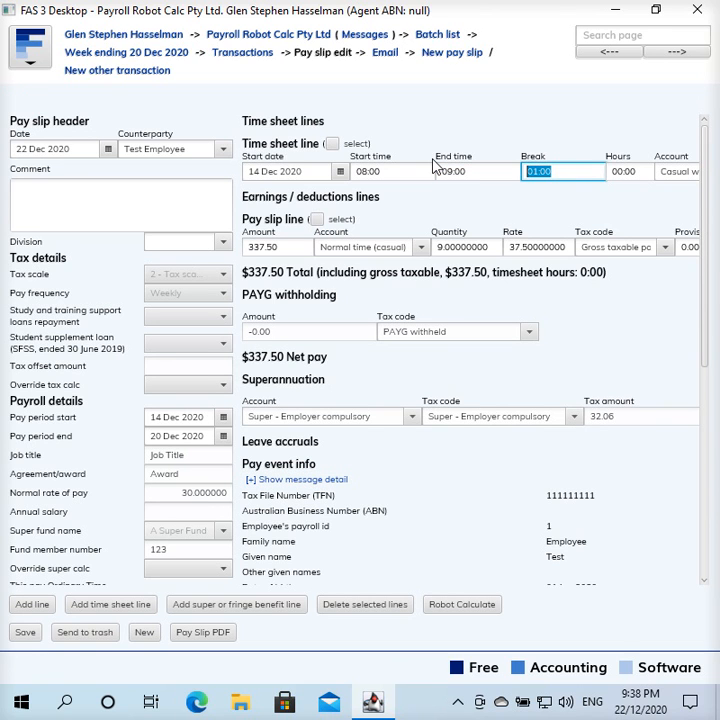
pyautogui.write('0')
pyautogui.press('Tab')
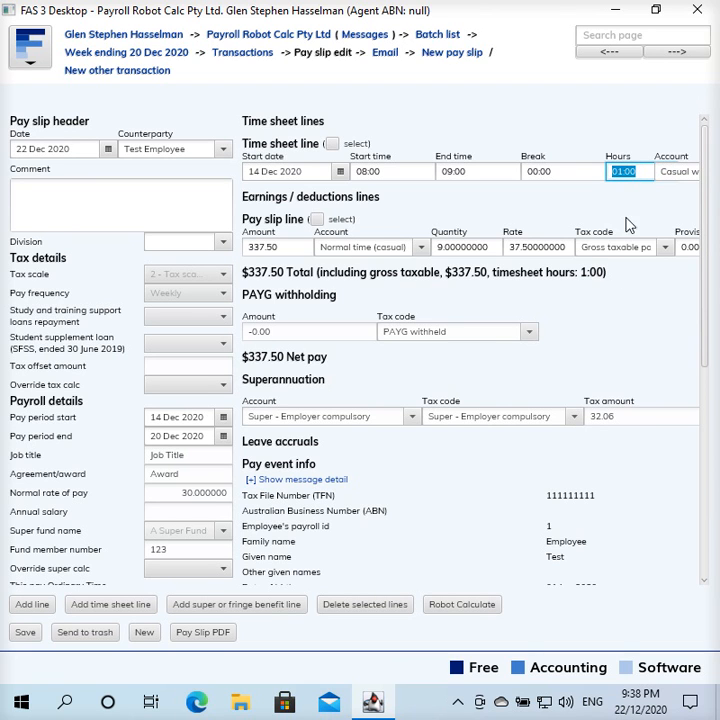
pyautogui.click(472, 610)
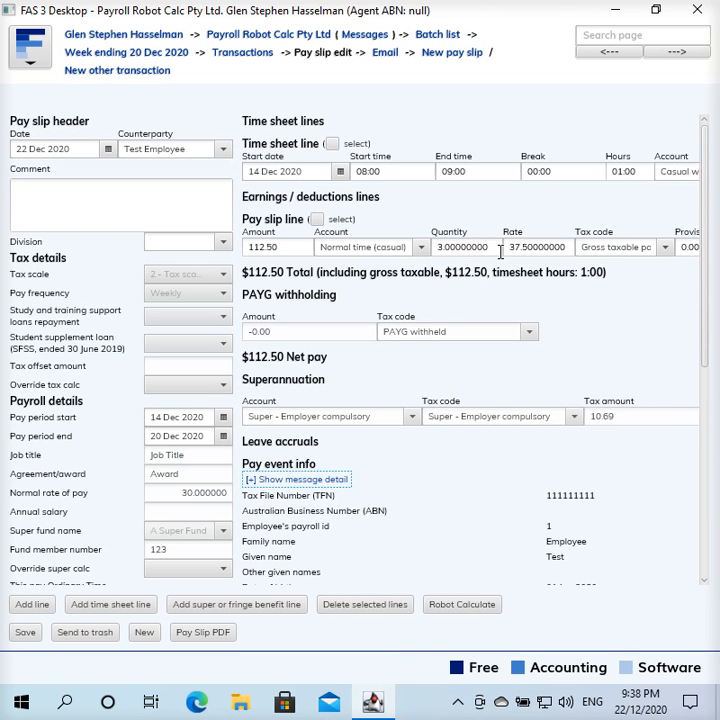
# Set the 14 Dec time sheet line's end time to 12:00 and recalculate the pay slip with Robot Calculate
pyautogui.click(474, 172)
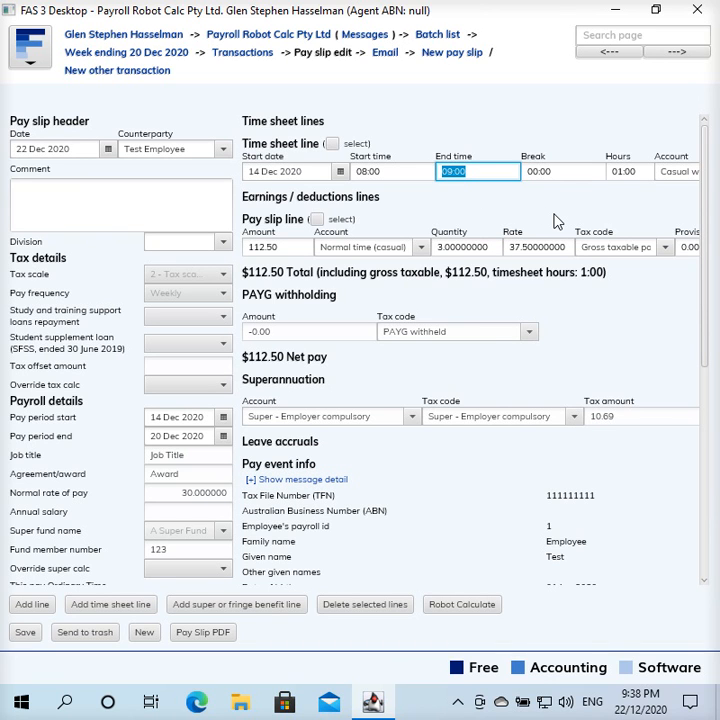
pyautogui.write('12')
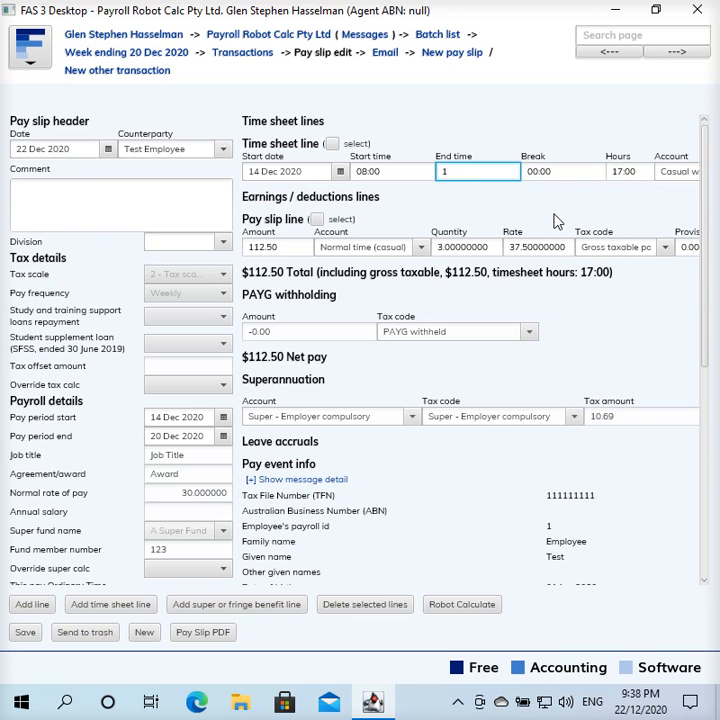
pyautogui.press('Tab')
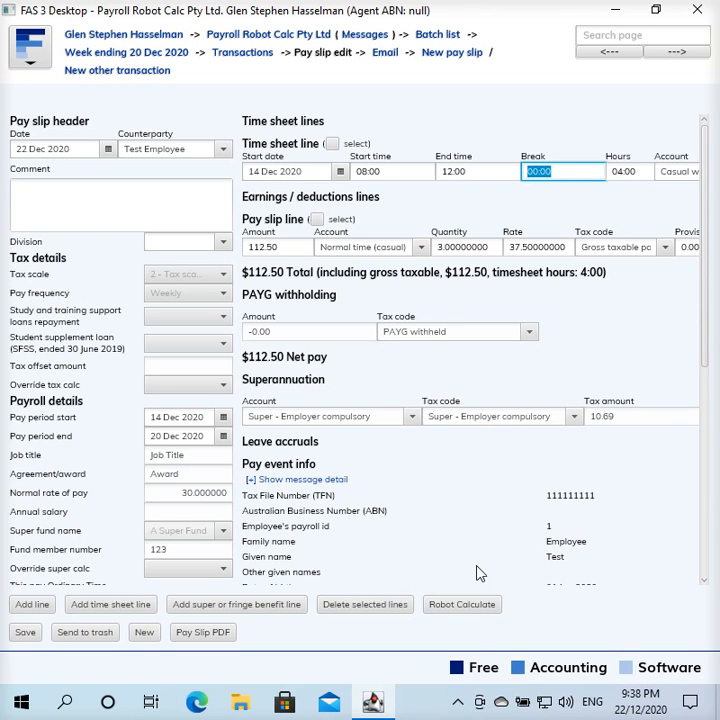
pyautogui.click(444, 608)
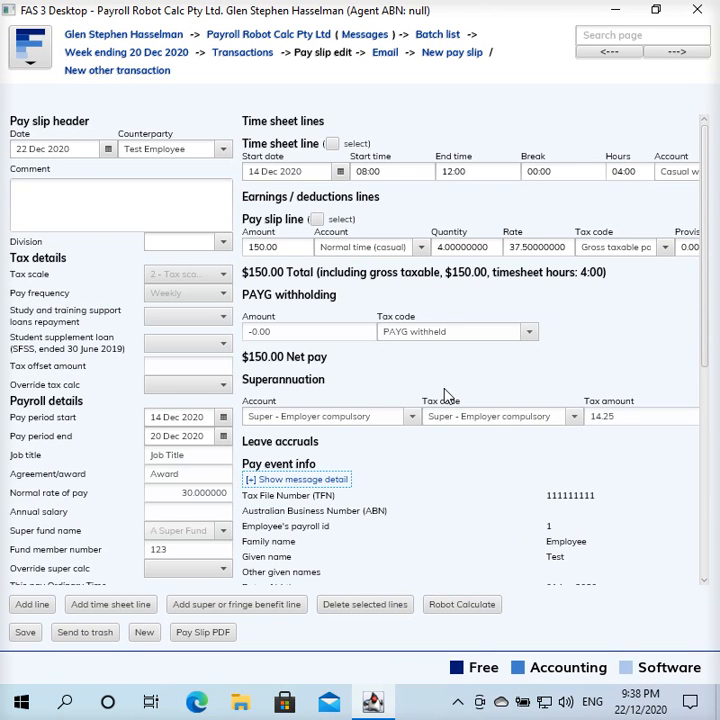